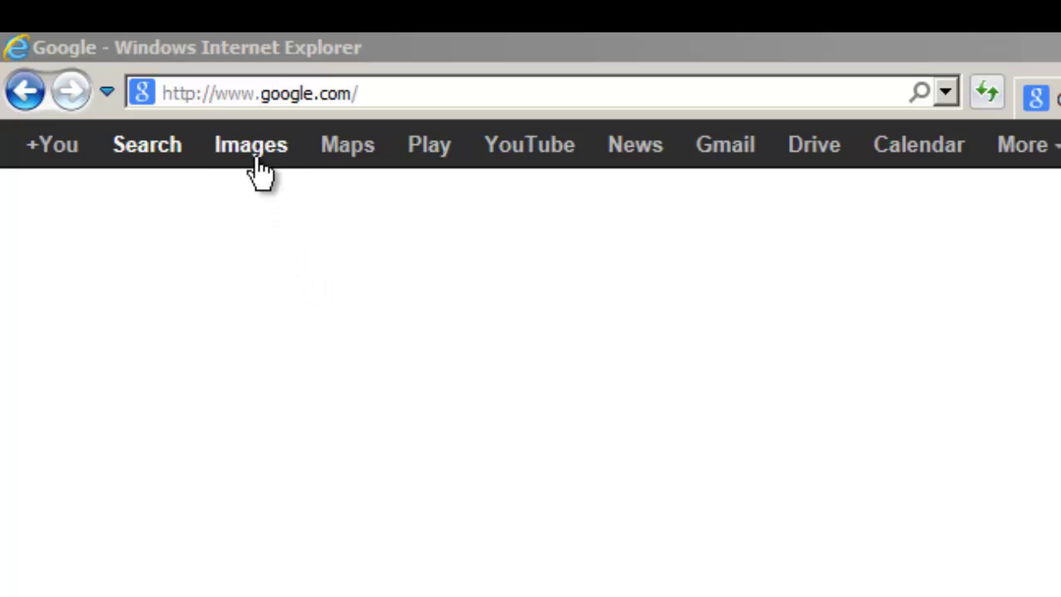
Switch Google to Images and search for 'orioles logo' from the 'orioles' suggestions
click(253, 148)
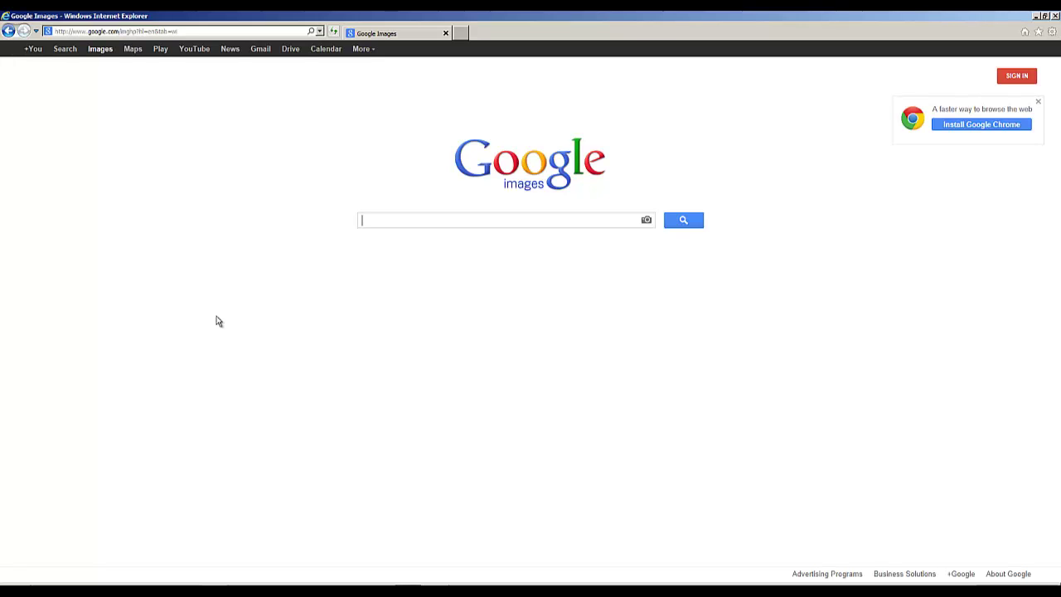
text(oriol)
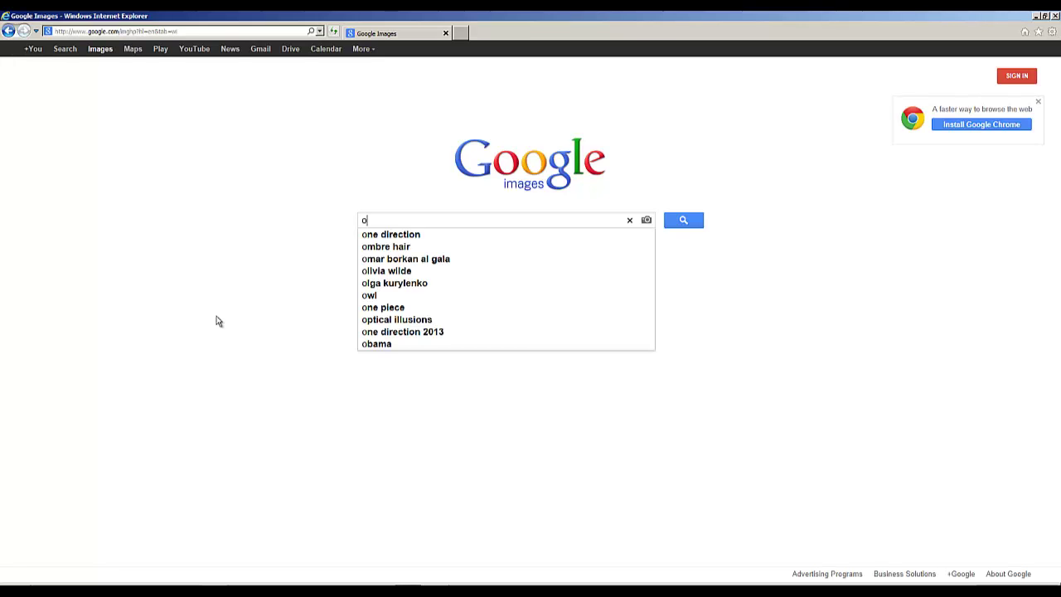
text(es)
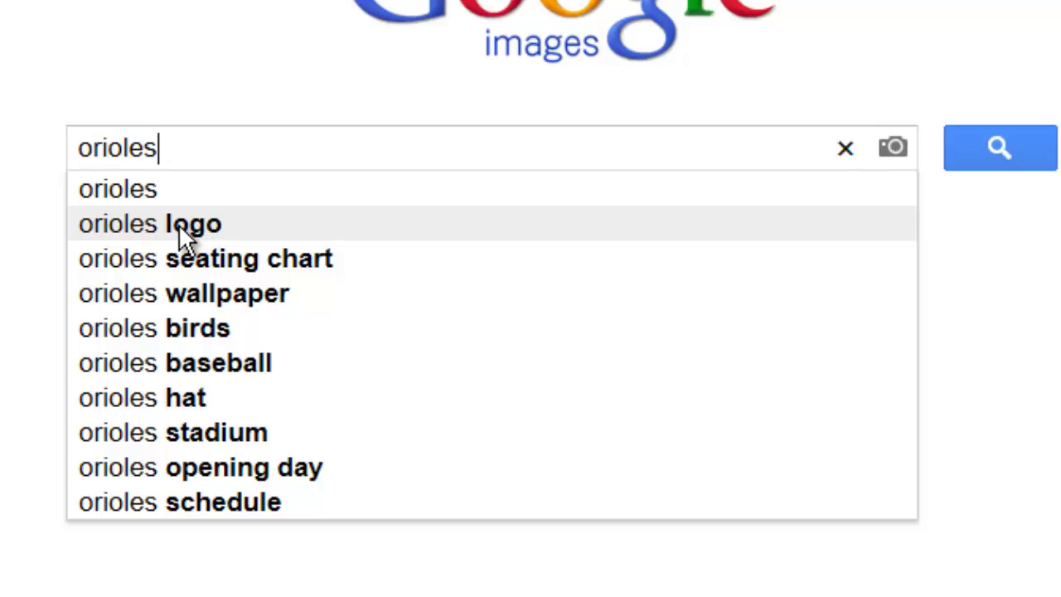
click(199, 225)
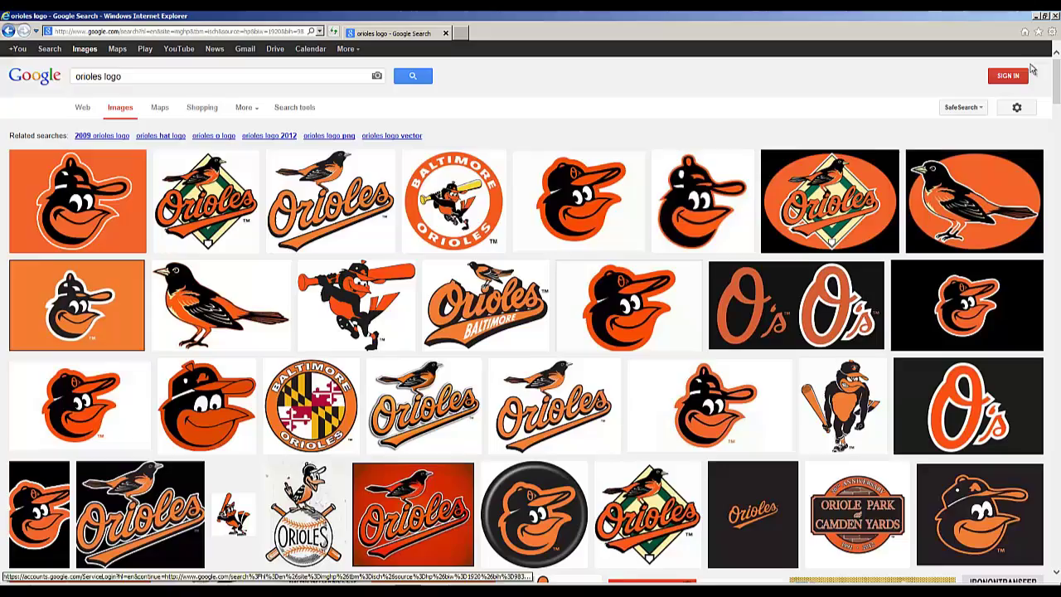
Scroll down through the orioles logo image results and back to the top
drag(1056, 76, 953, 50)
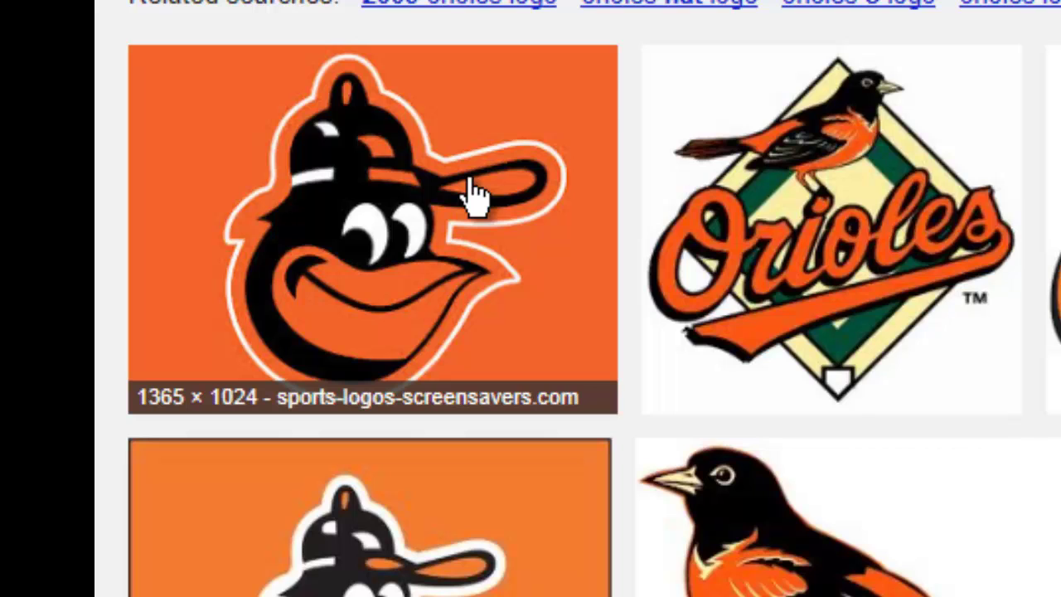
scroll(503, 220, down, 5)
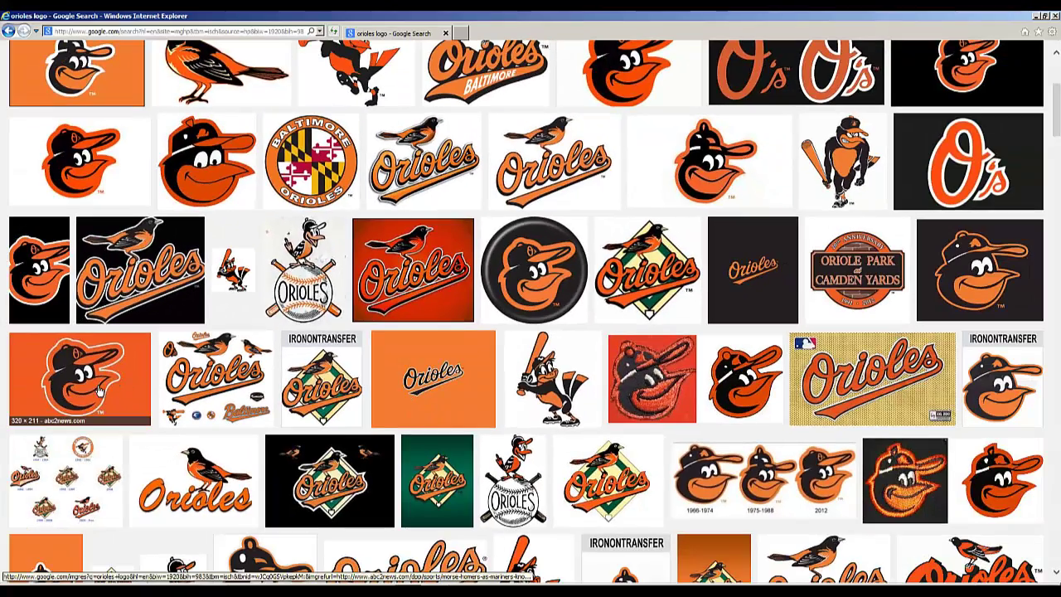
scroll(244, 393, up, 3)
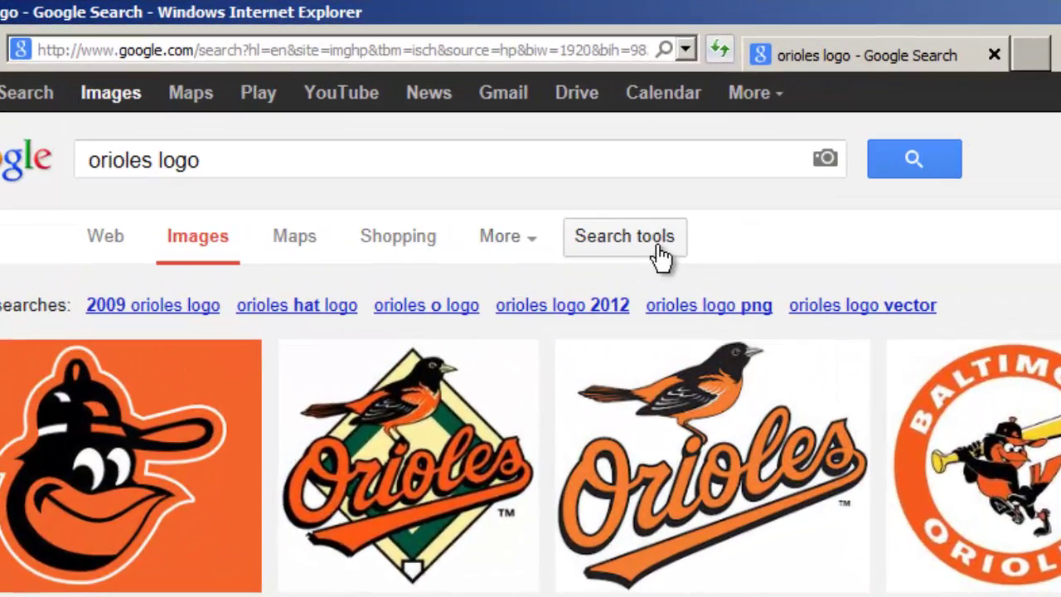
Filter the orioles logo image results to Large size through Search tools
click(661, 258)
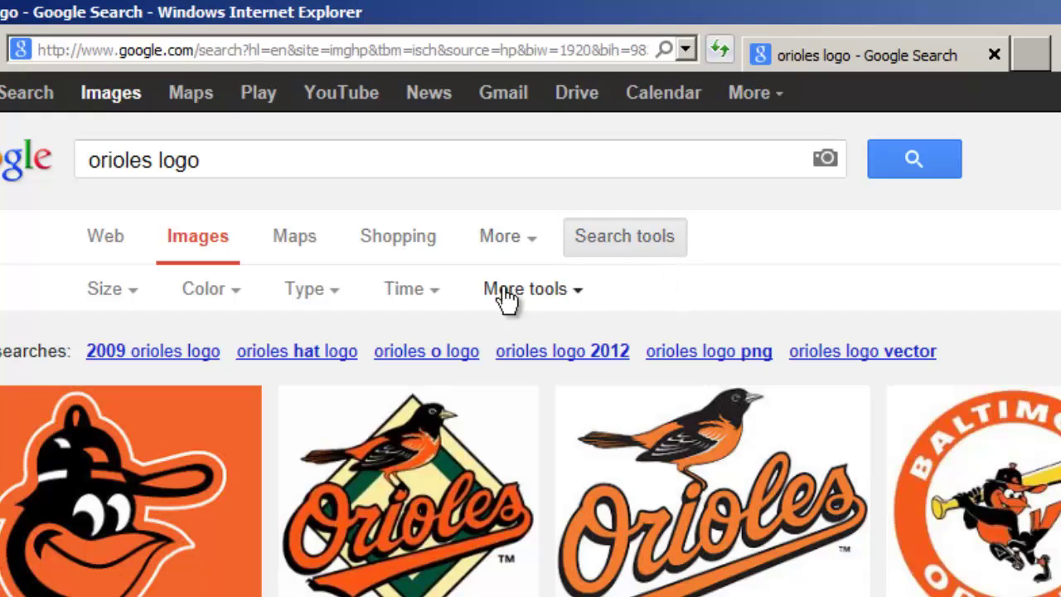
click(133, 290)
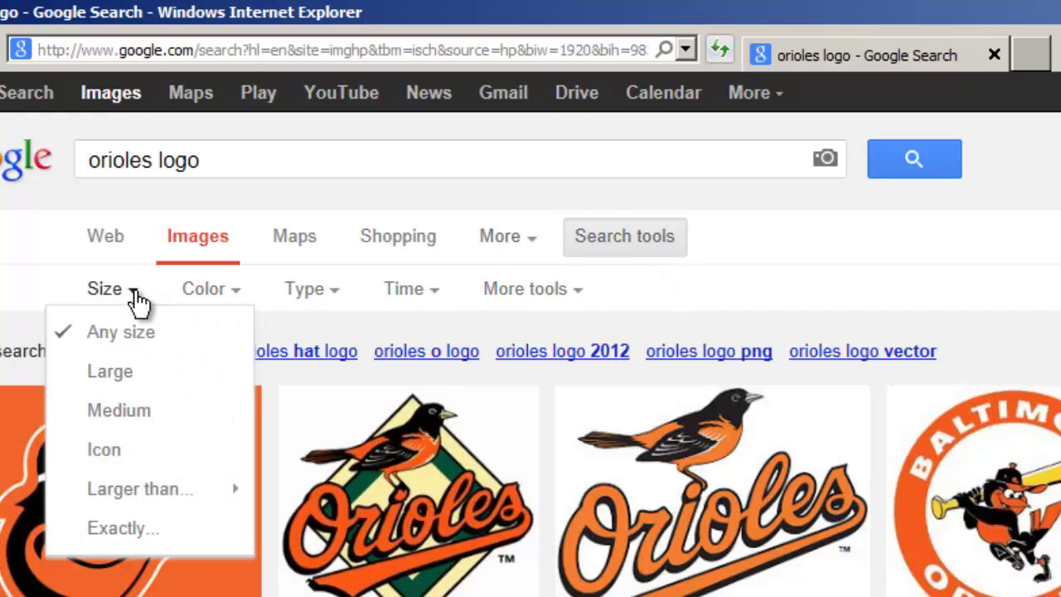
click(154, 382)
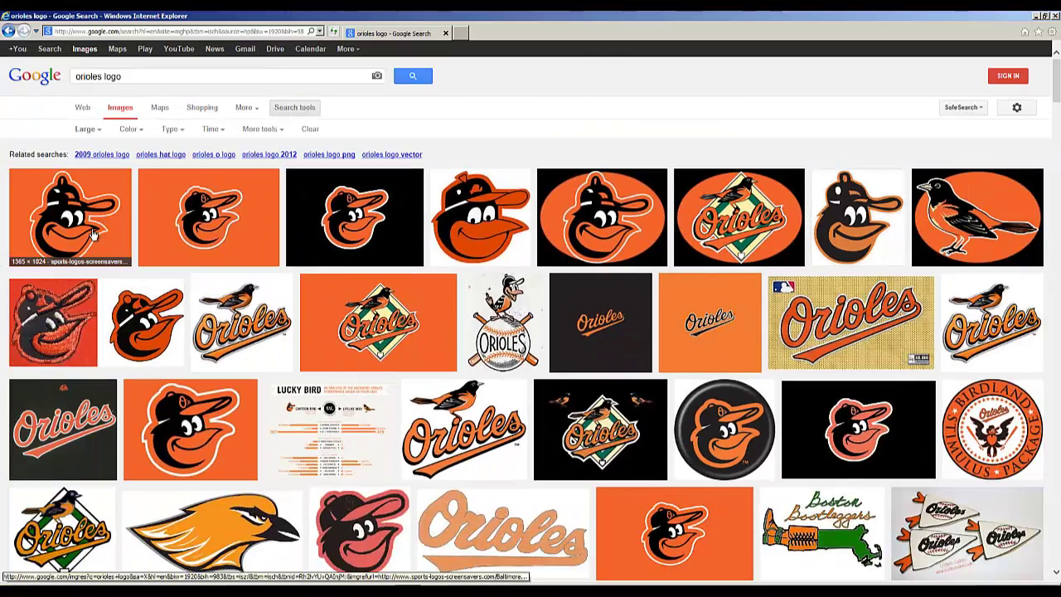
Open the full-size original of the orange cartoon bird-head logo, Baltimore_Orioles3.jpg
click(94, 235)
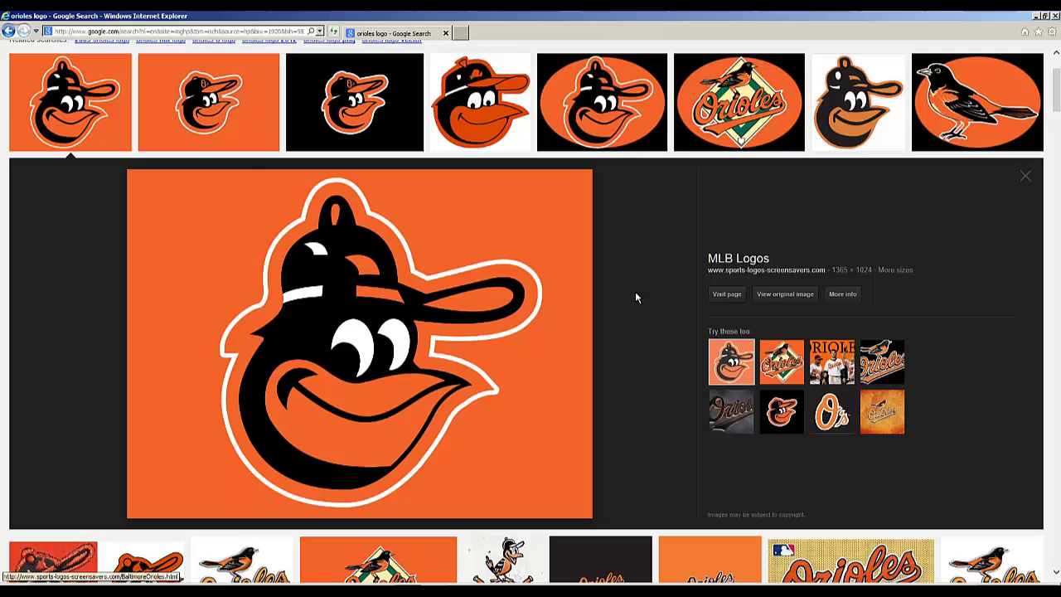
click(779, 300)
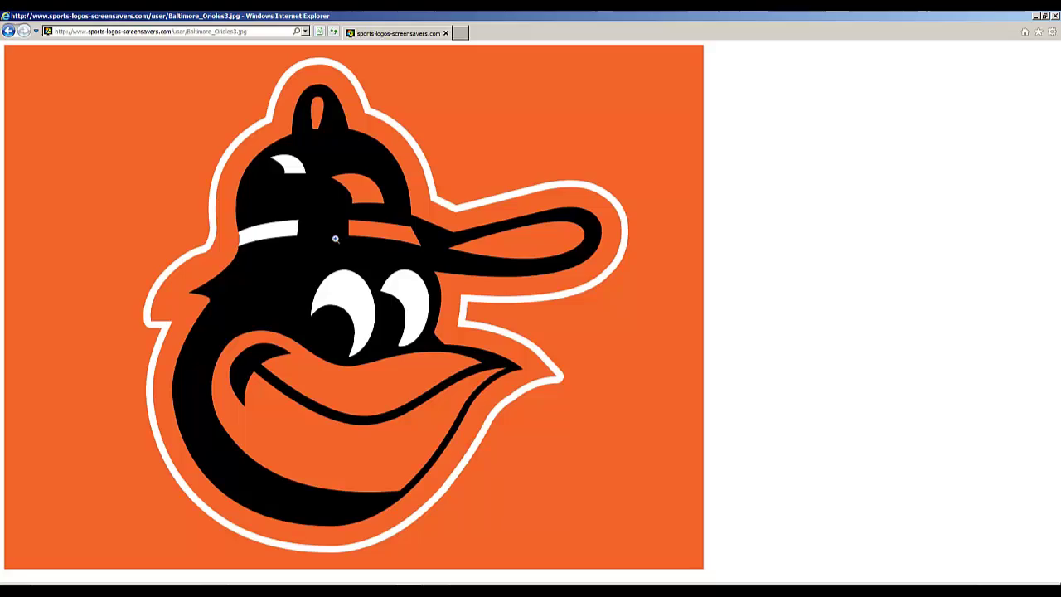
Save the logo picture as Baltimore_Orioles3 JPEG in the Pictures library
right_click(413, 207)
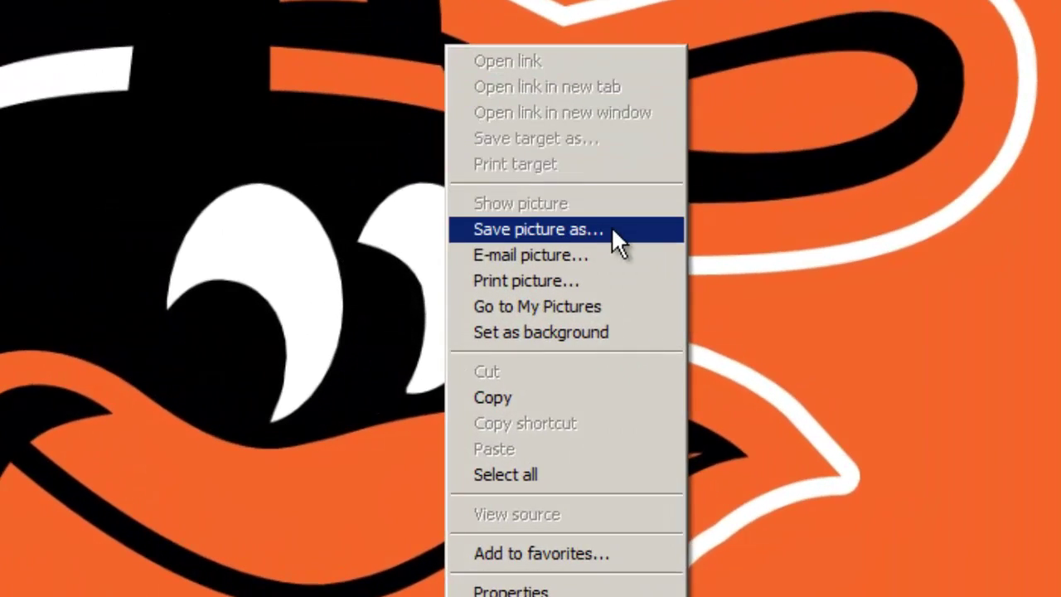
click(619, 228)
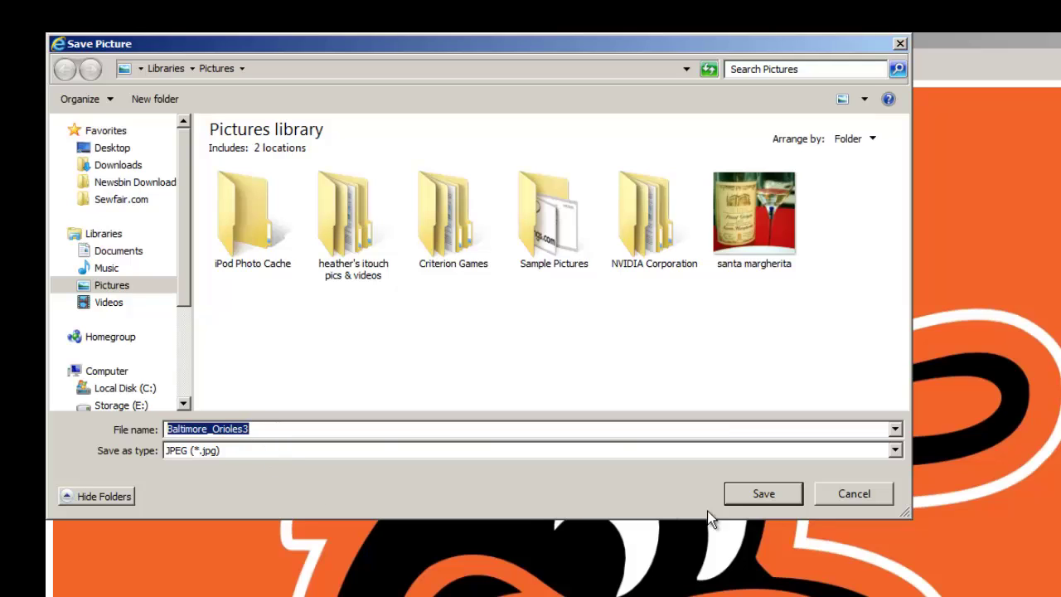
click(743, 496)
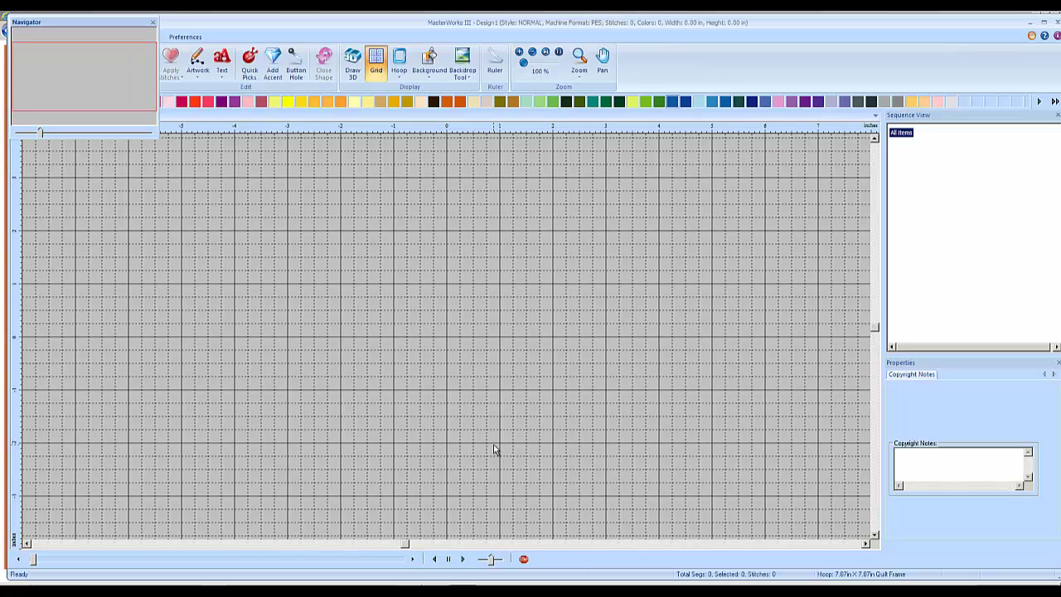
Close the Navigator pane and bring up the Tools ribbon with its wizards
click(154, 26)
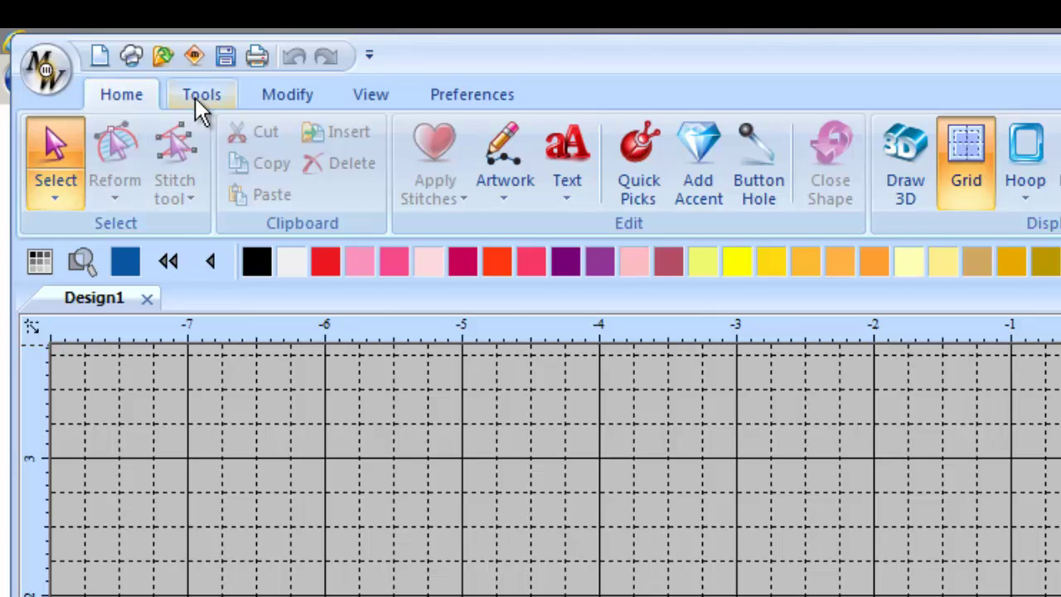
click(195, 98)
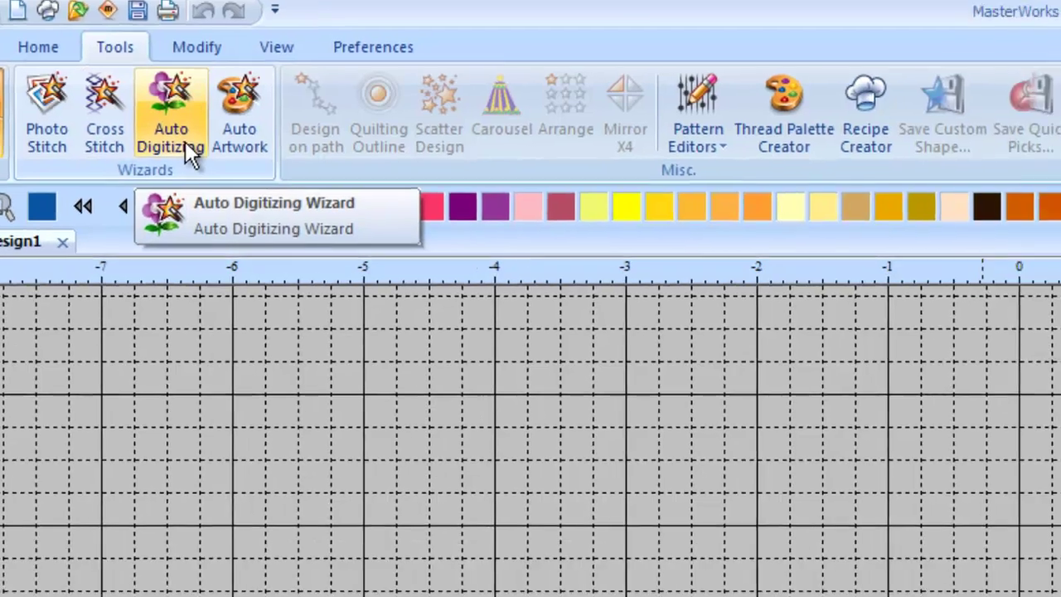
Start Auto Digitizing and load Baltimore_Orioles3.jpg from the Pictures library as the source image
click(275, 196)
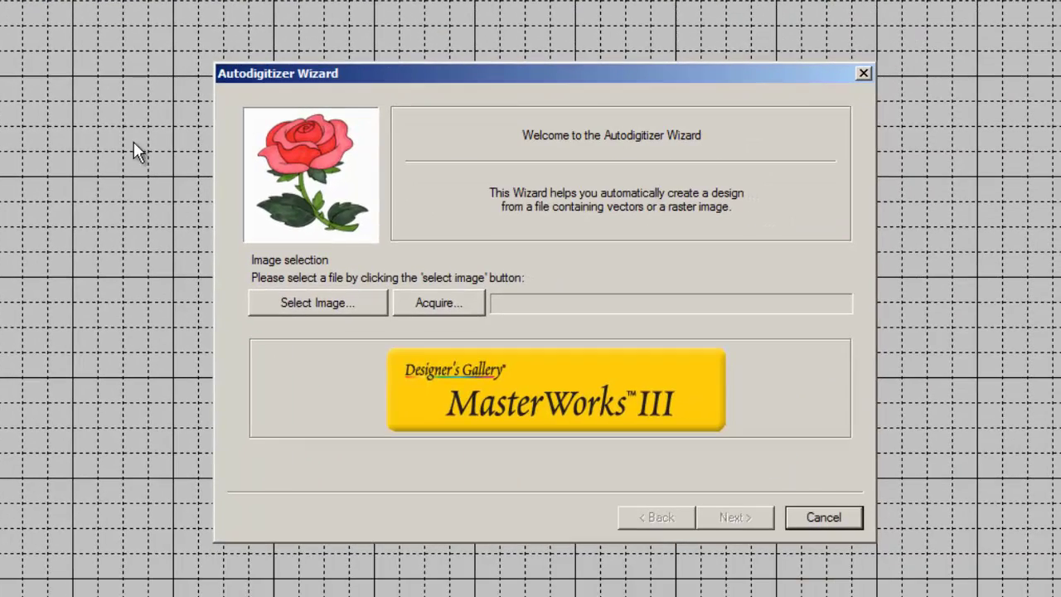
click(349, 307)
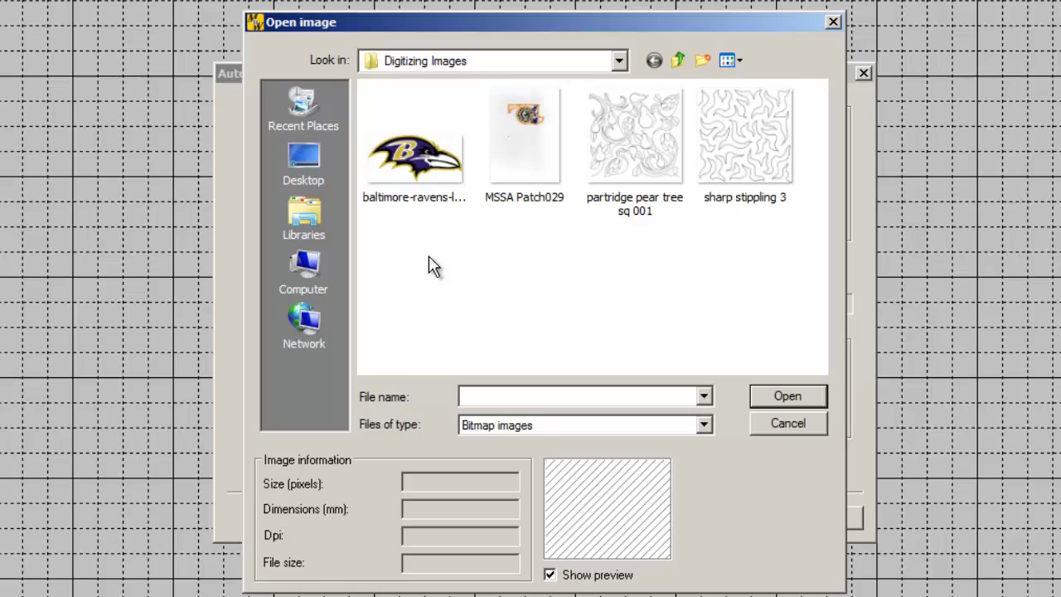
click(319, 222)
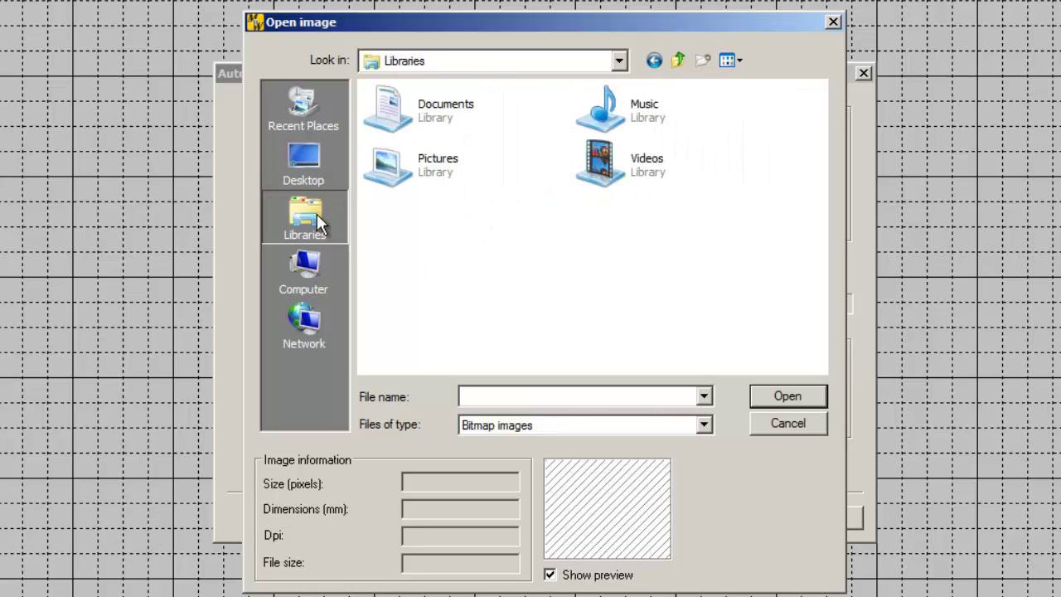
double_click(433, 166)
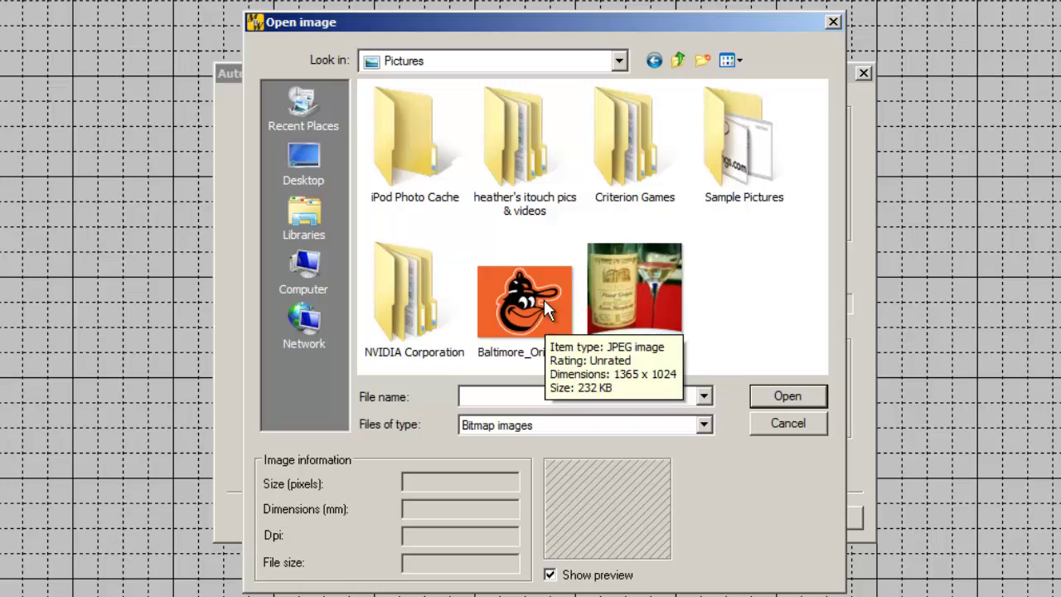
click(536, 314)
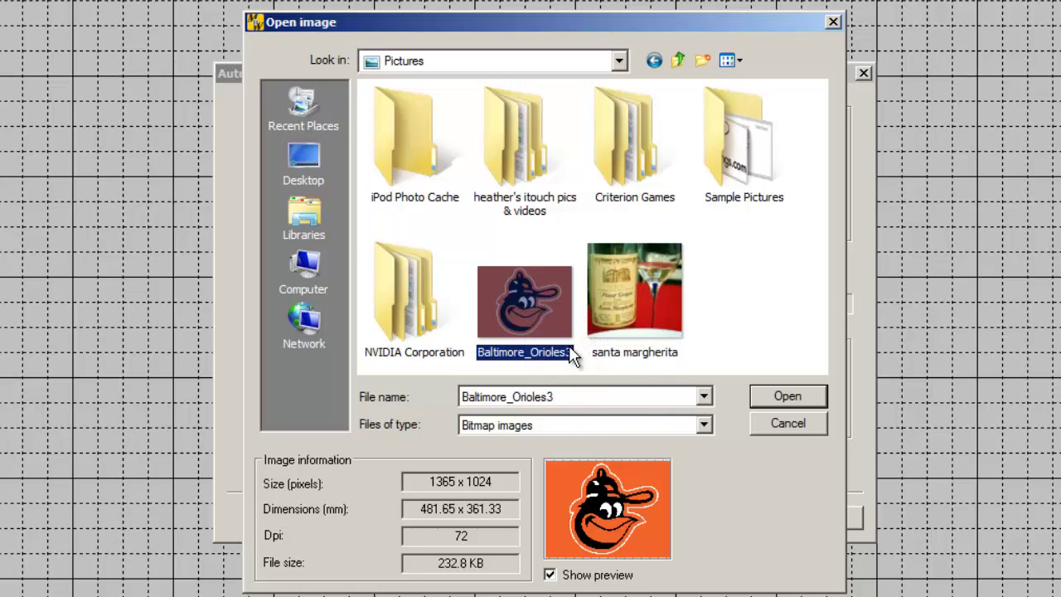
click(786, 399)
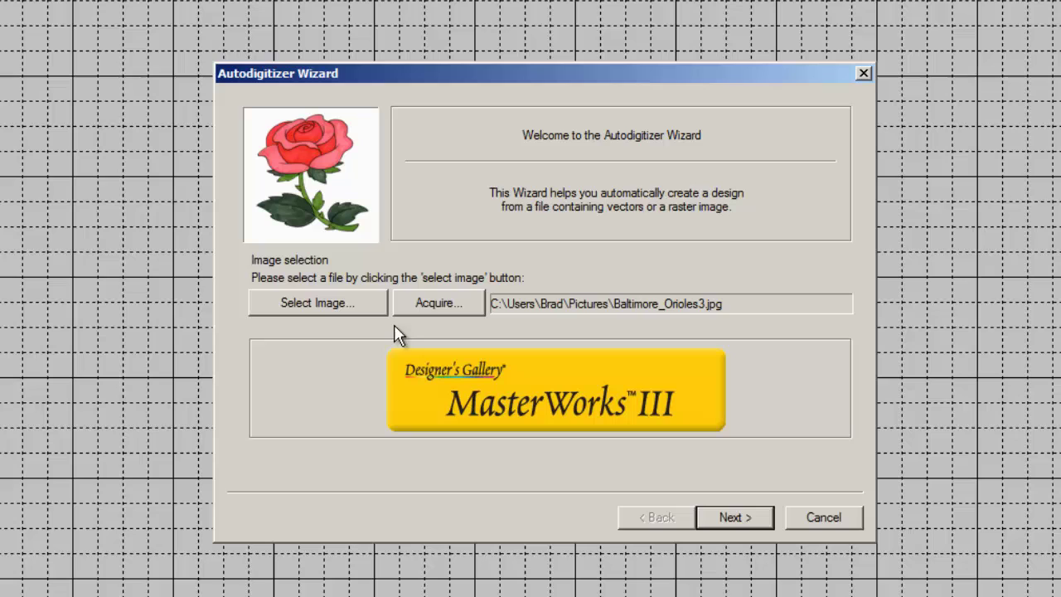
Crop the logo to the bird head and set its width to 200 mm (200 × 197.4 mm)
click(736, 517)
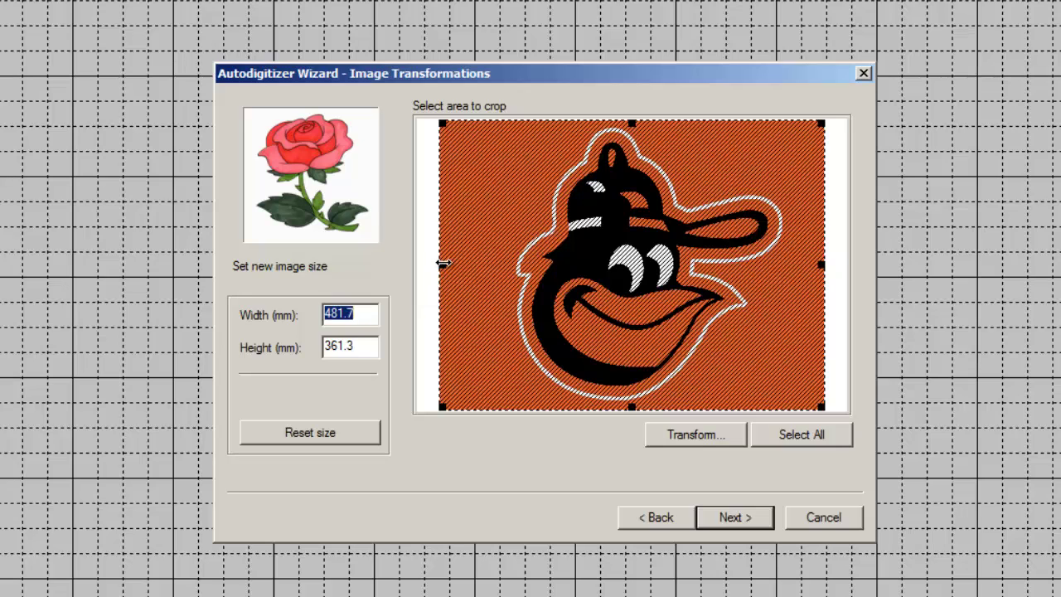
drag(443, 263, 501, 264)
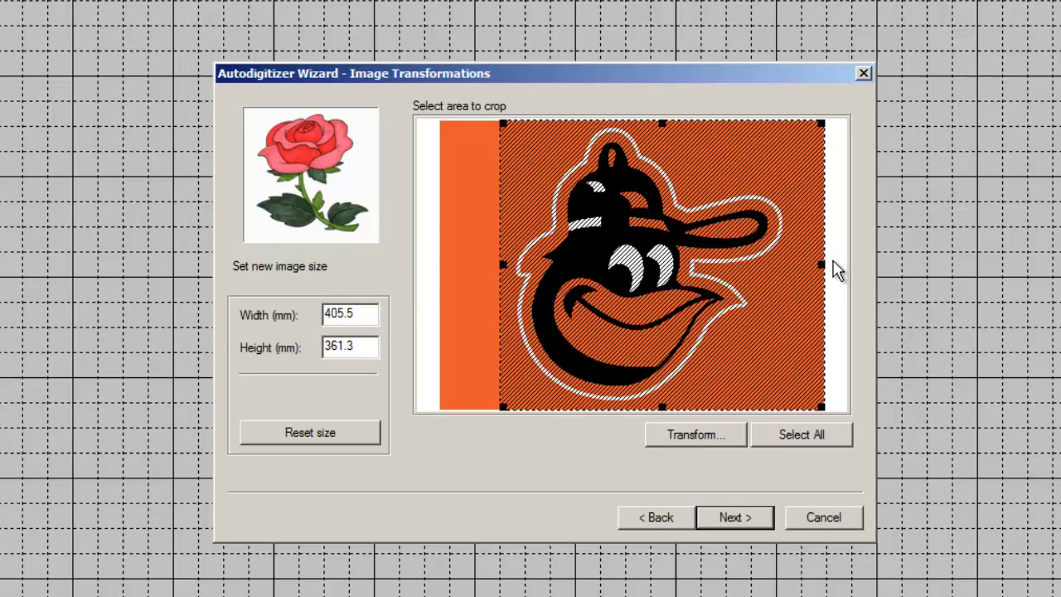
drag(822, 264, 791, 266)
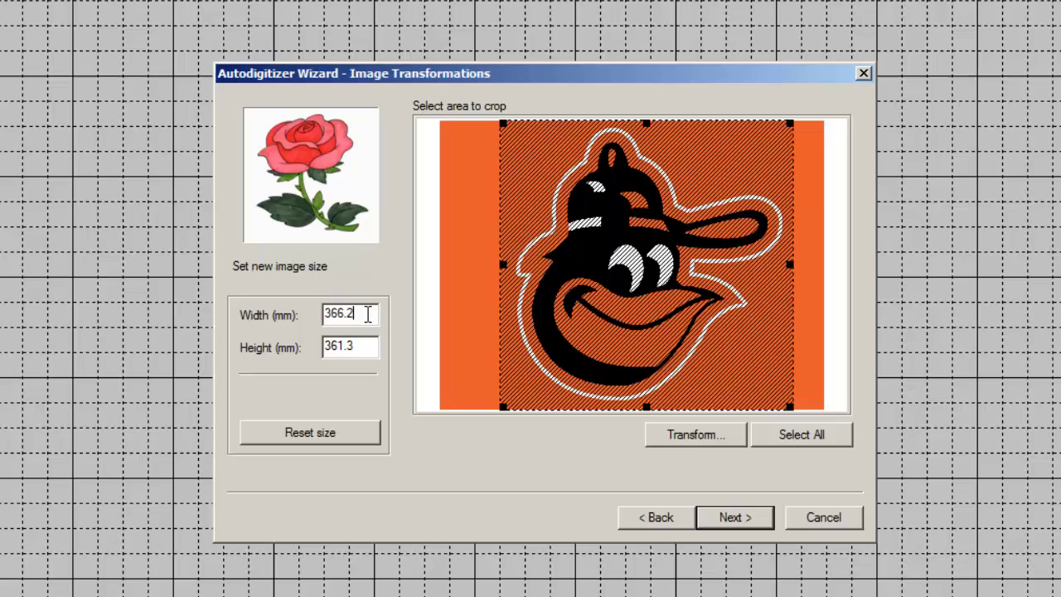
drag(367, 313, 290, 324)
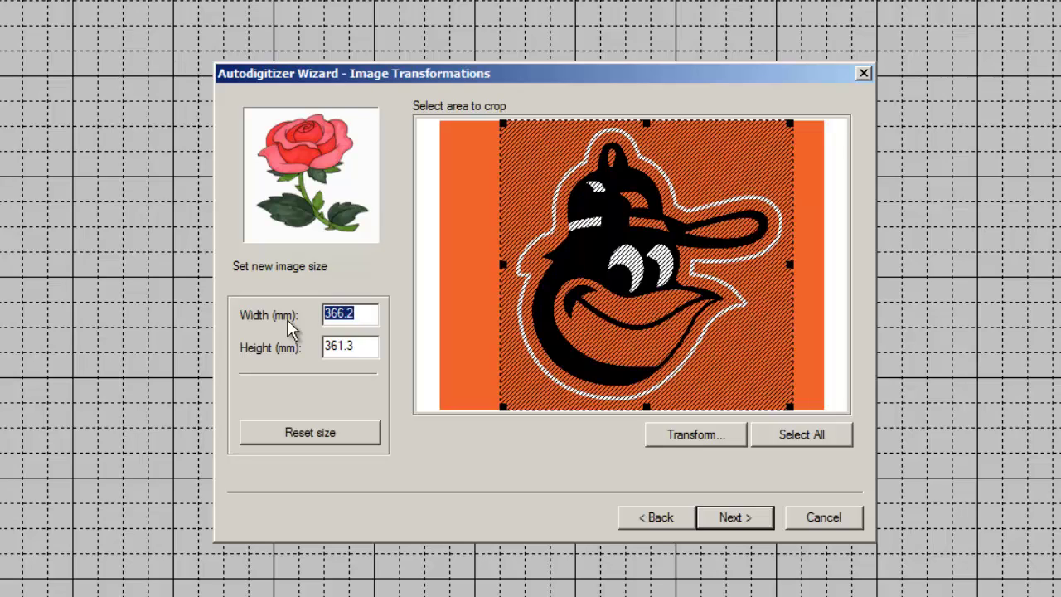
text(200)
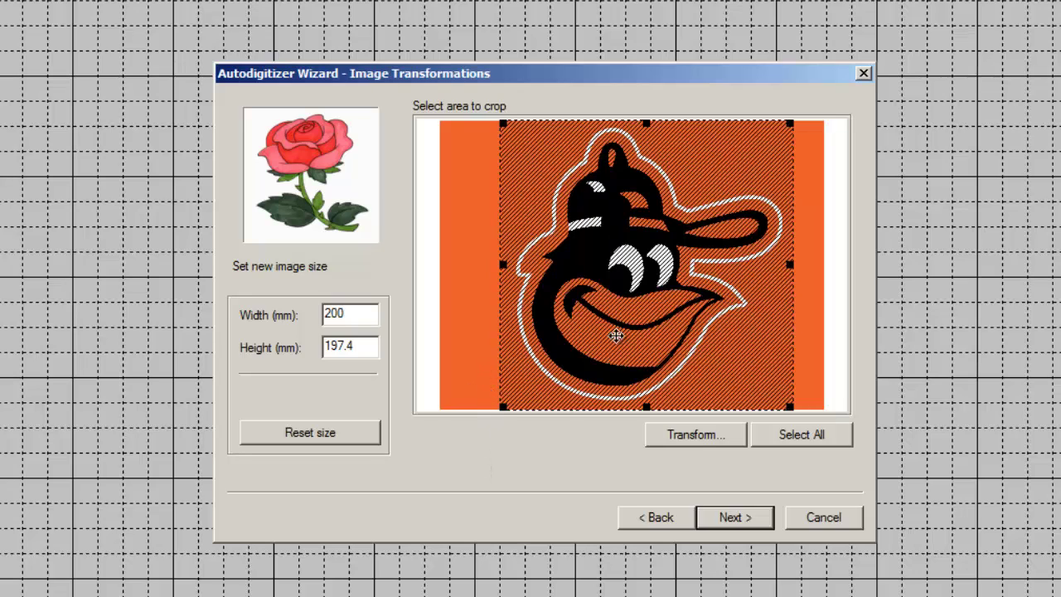
Advance to the Color Reduction page, with the logo reduced to orange, black and white
click(731, 518)
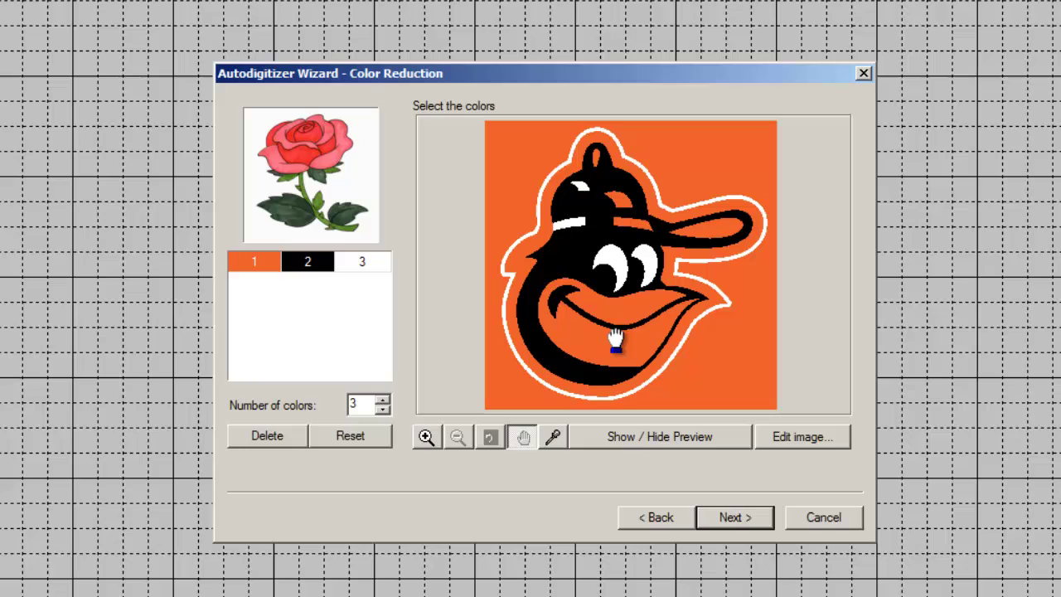
Fill the logo's orange background with gray in Paint and save it back to the wizard
click(794, 439)
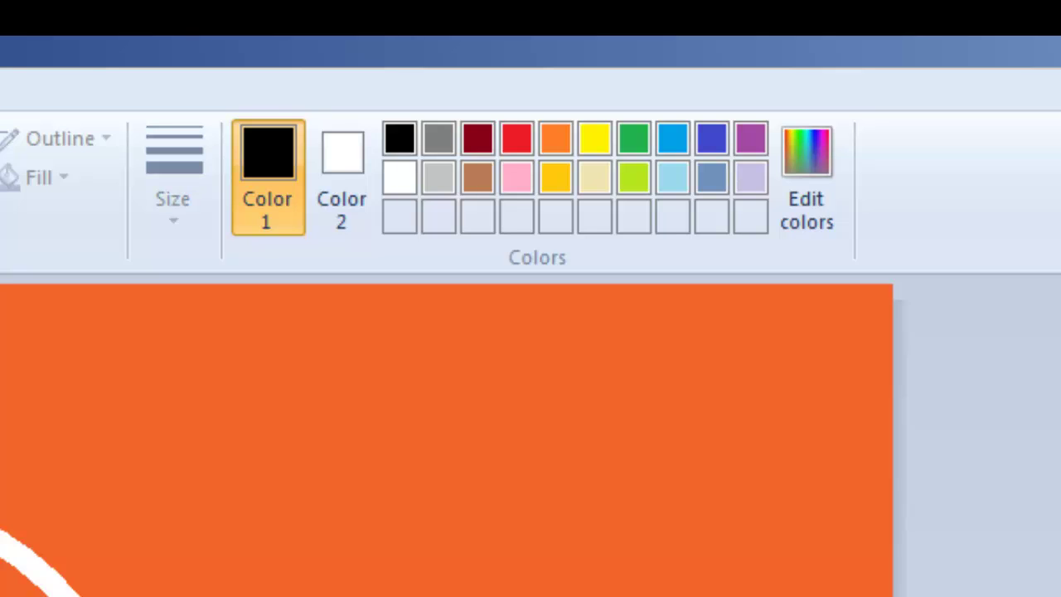
click(442, 187)
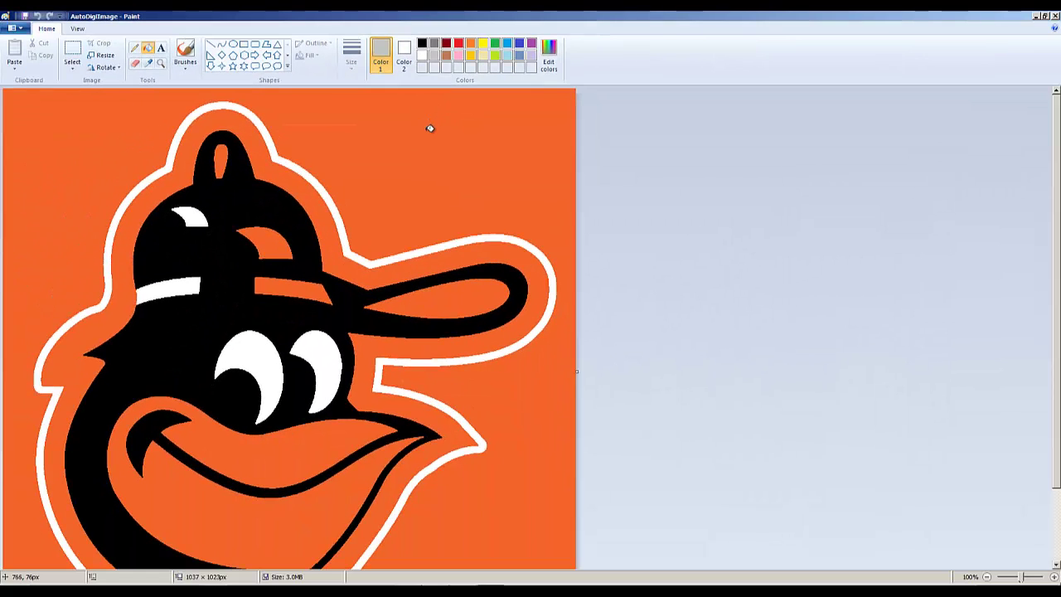
click(462, 125)
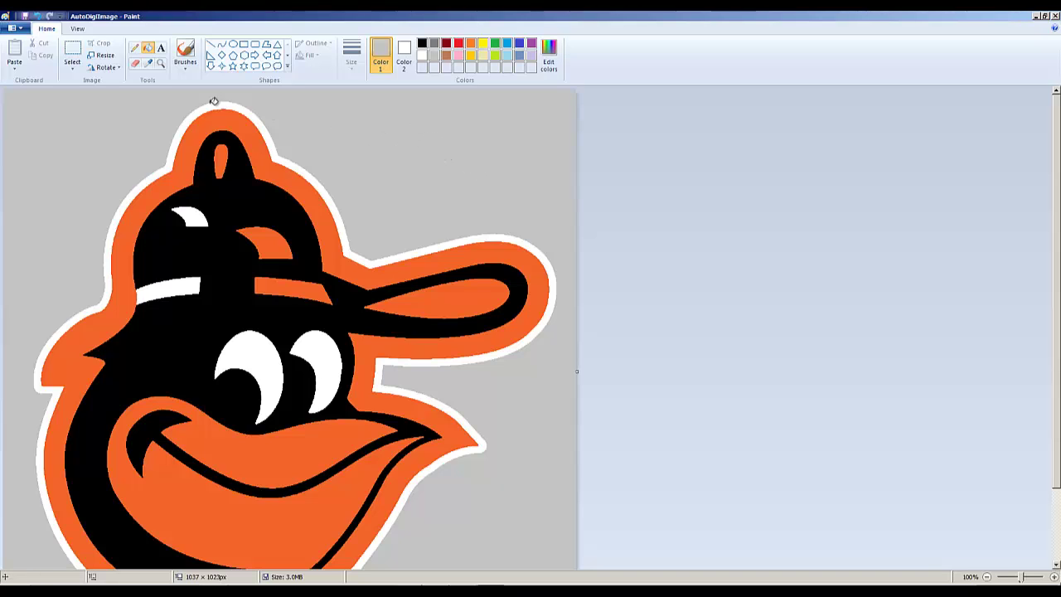
click(28, 31)
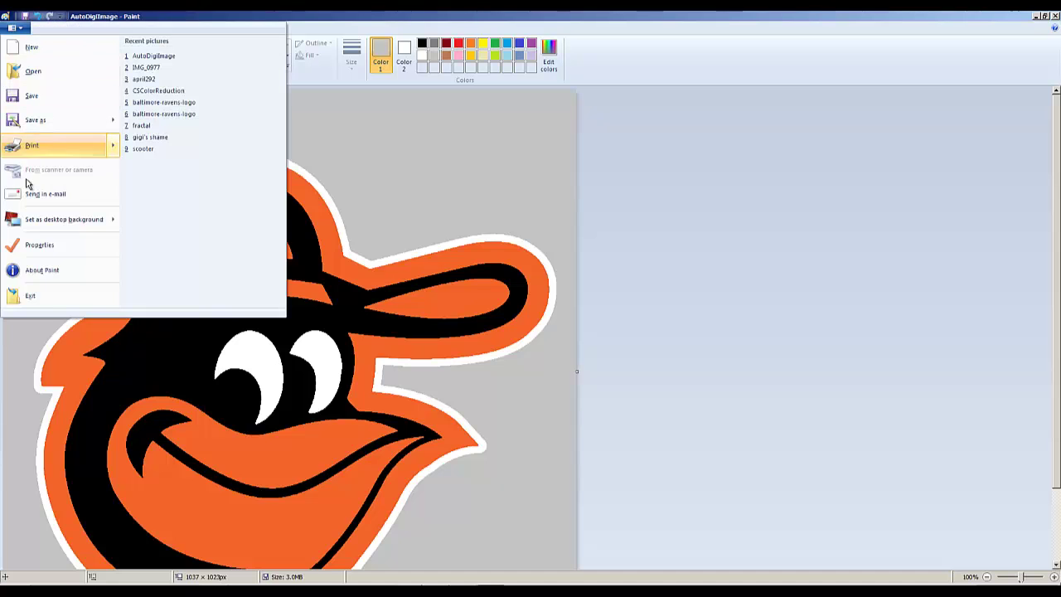
click(45, 297)
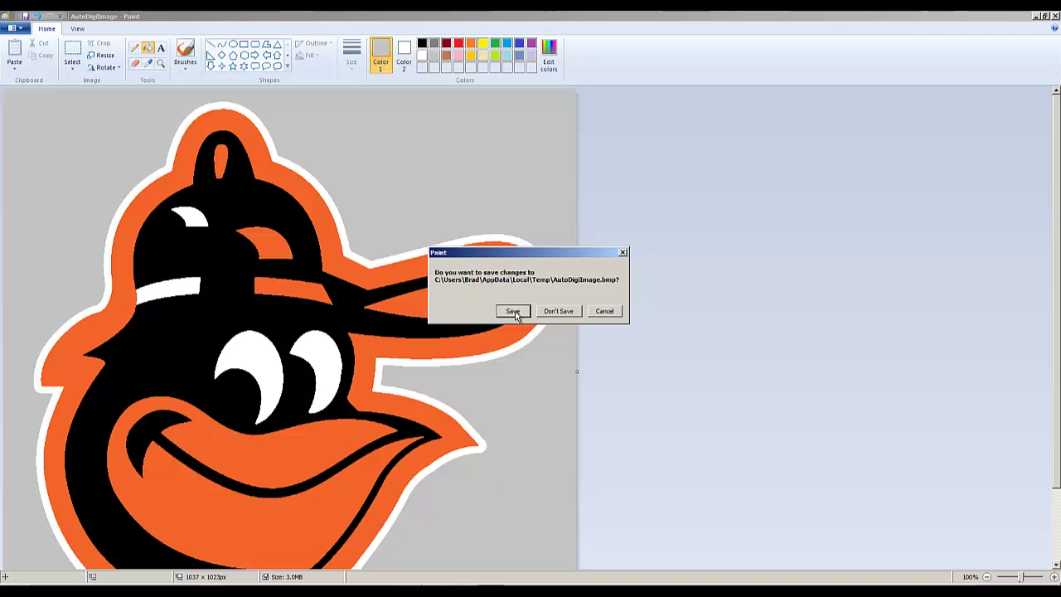
click(513, 311)
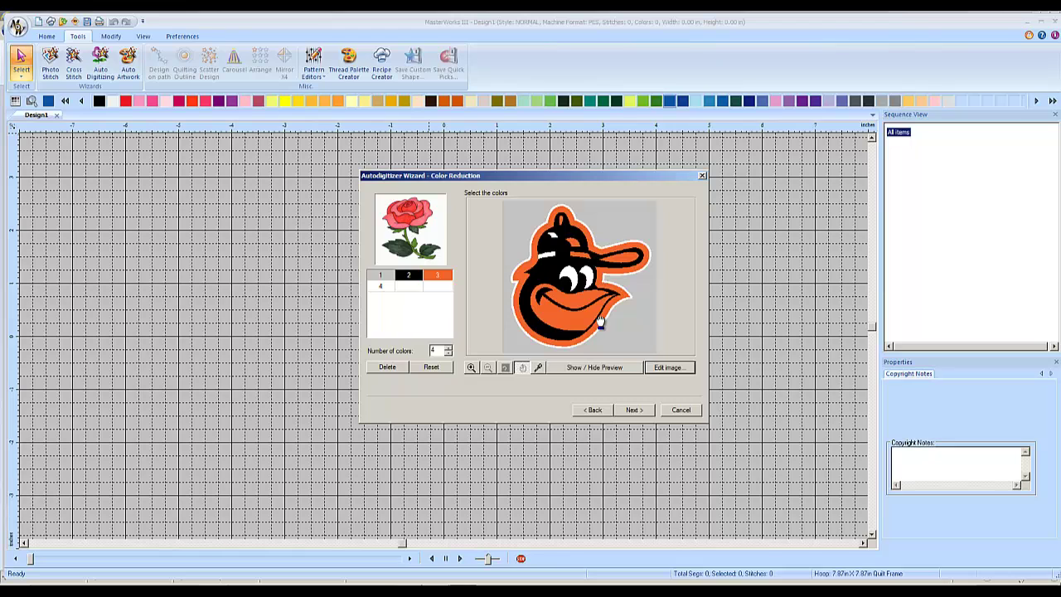
Complete the autodigitize wizard with Trim set to Always to generate the black, vermilion and white bird-head
click(634, 411)
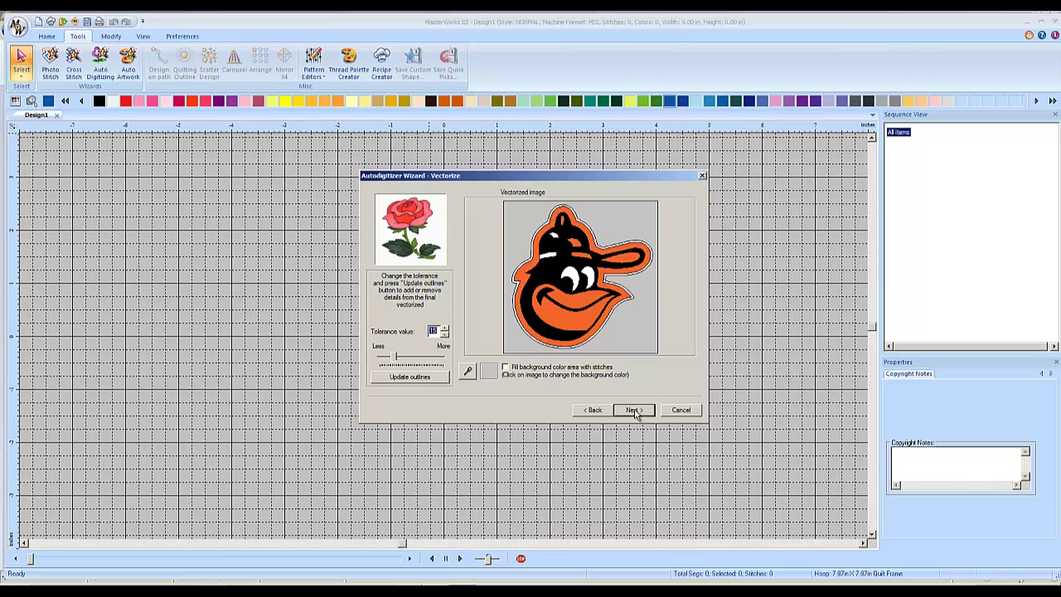
click(634, 411)
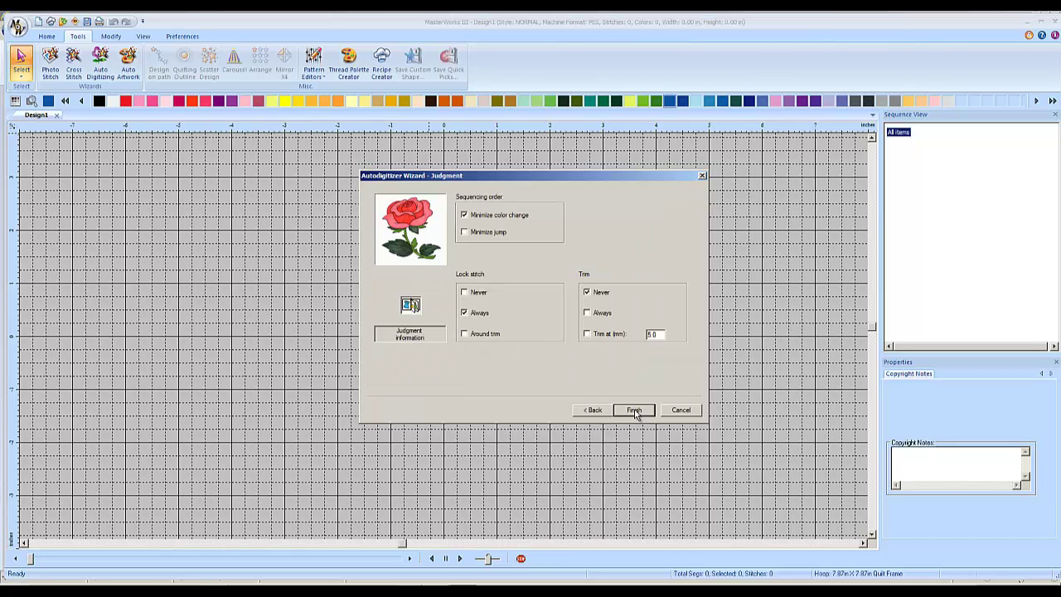
click(588, 313)
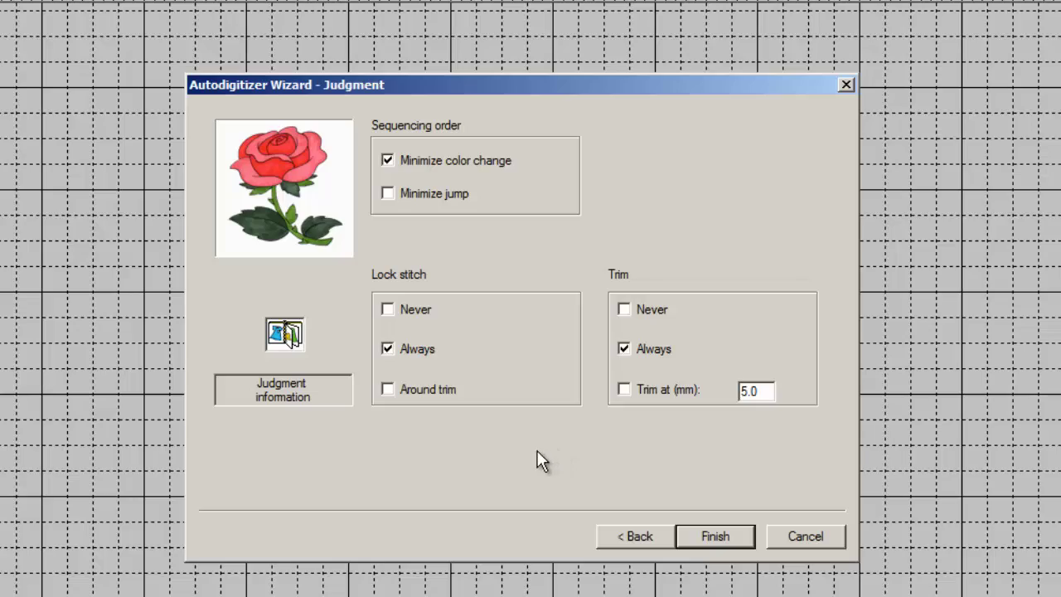
click(711, 537)
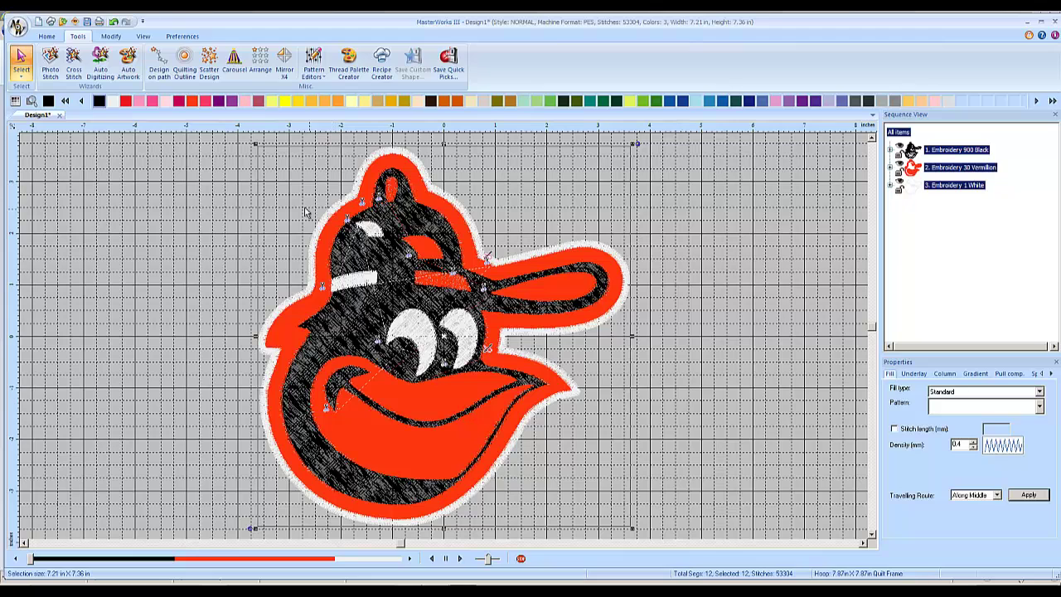
Show the Home tools to render the bird-head stitches in 3D
click(50, 38)
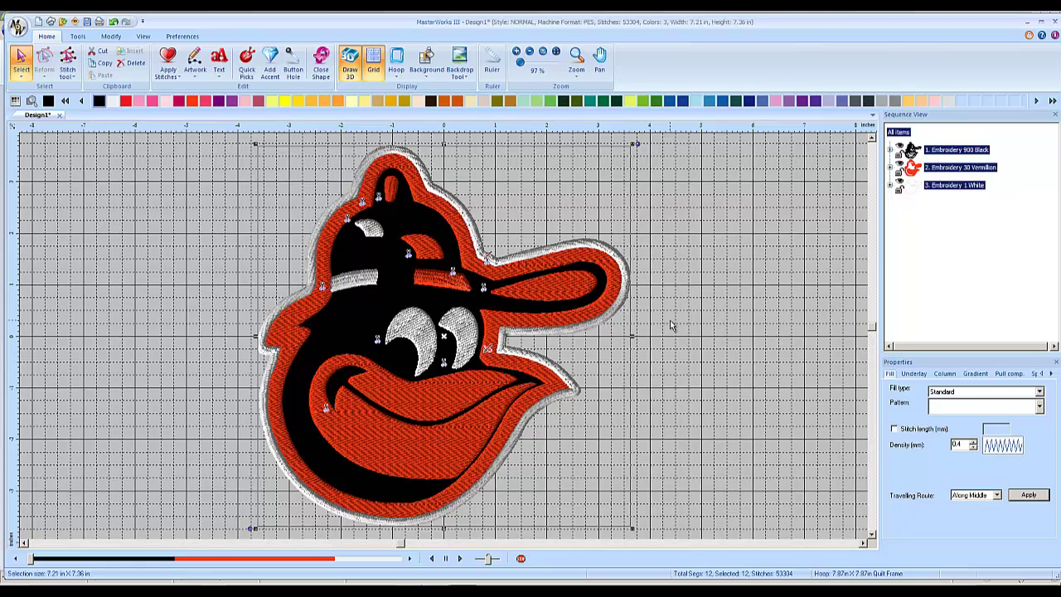
Move the 900 Black stitch group below 30 Vermilion in the sequence so black sews on top
click(955, 152)
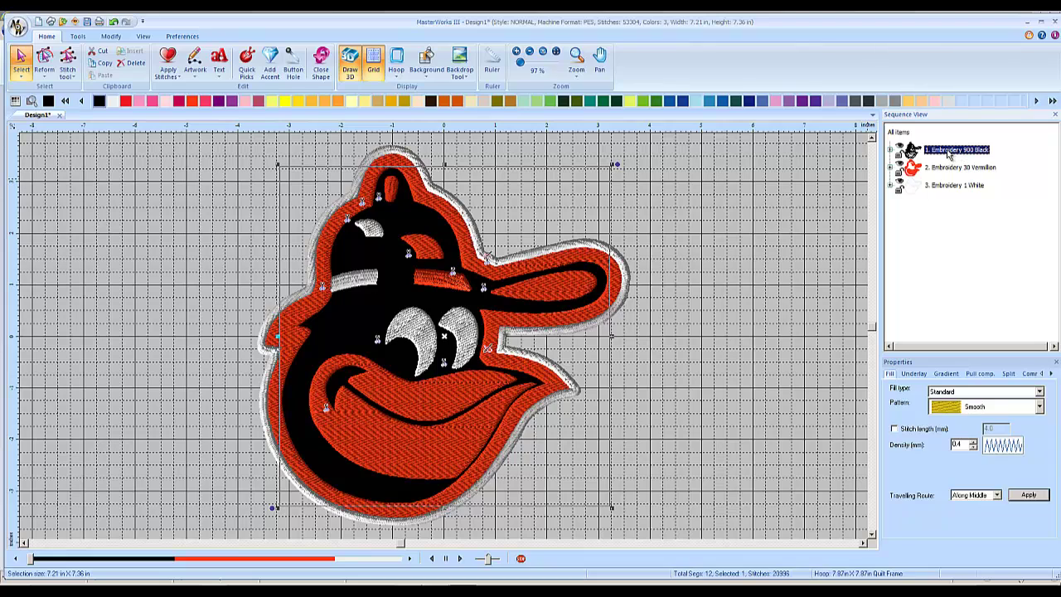
drag(948, 154, 944, 174)
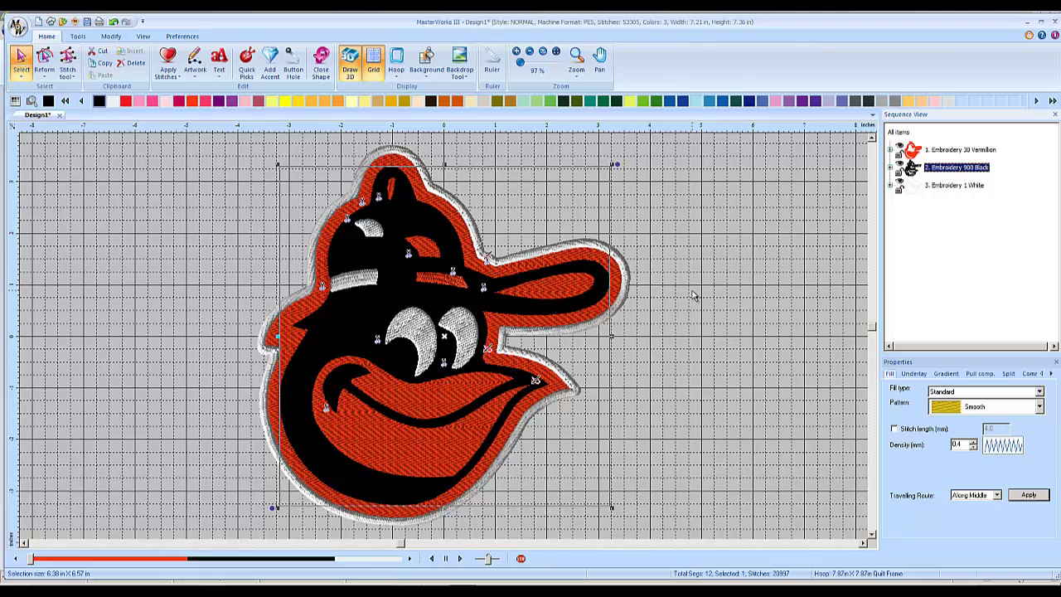
click(694, 295)
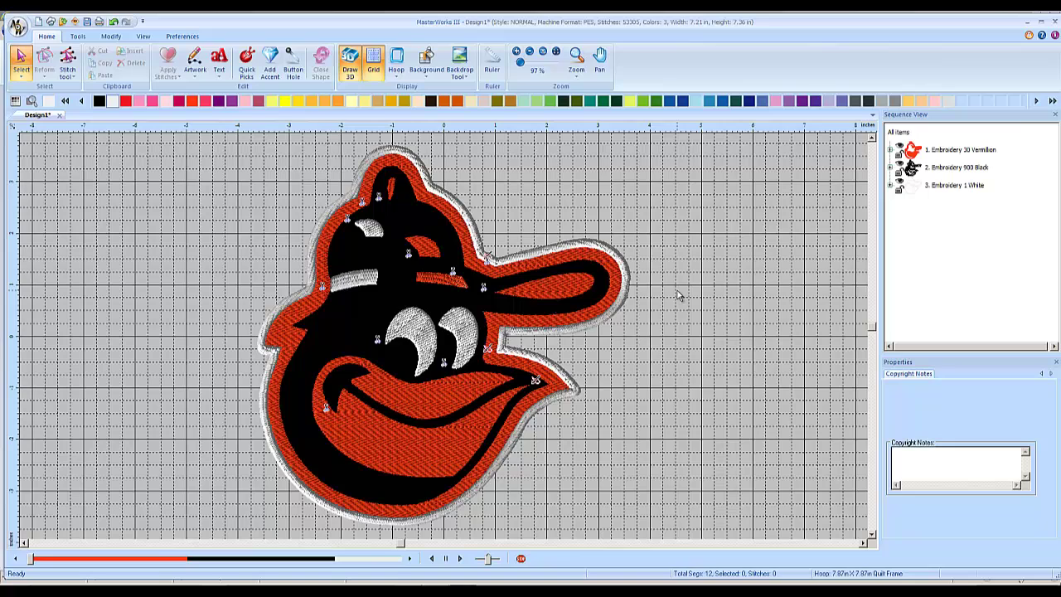
click(25, 29)
click(35, 119)
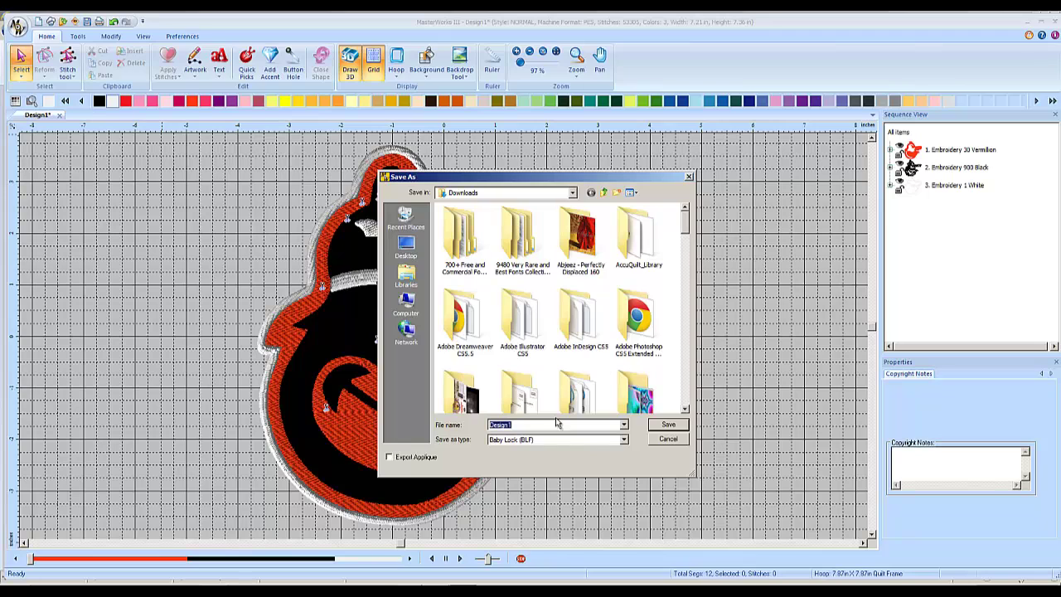
click(668, 439)
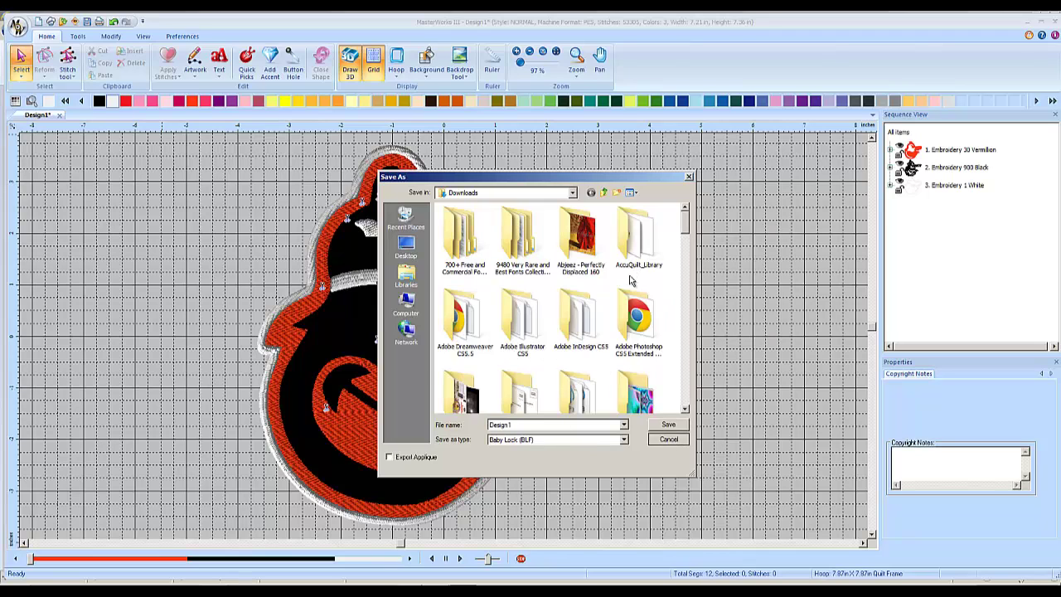